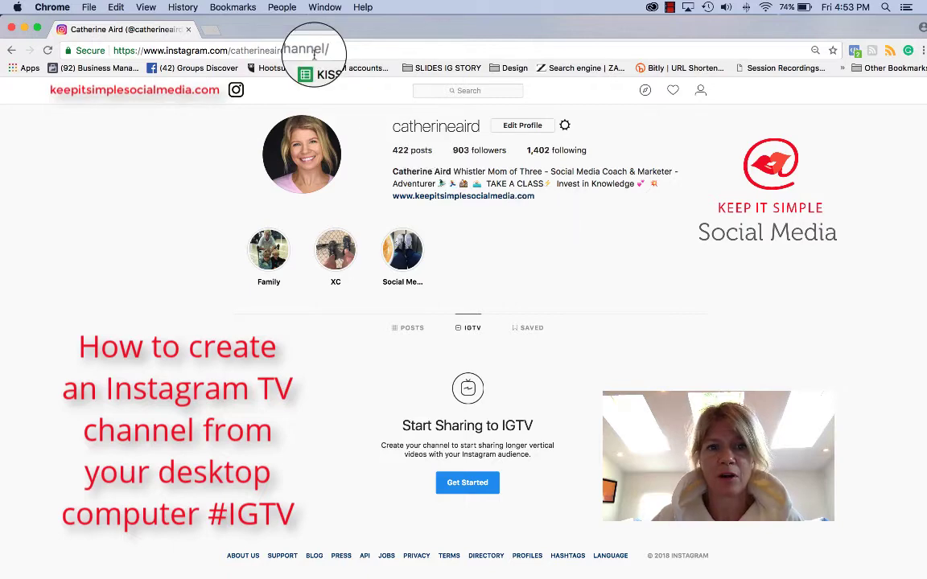
- Switch the profile from the regular posts grid back to the IGTV section
scroll(577, 285, up, 1)
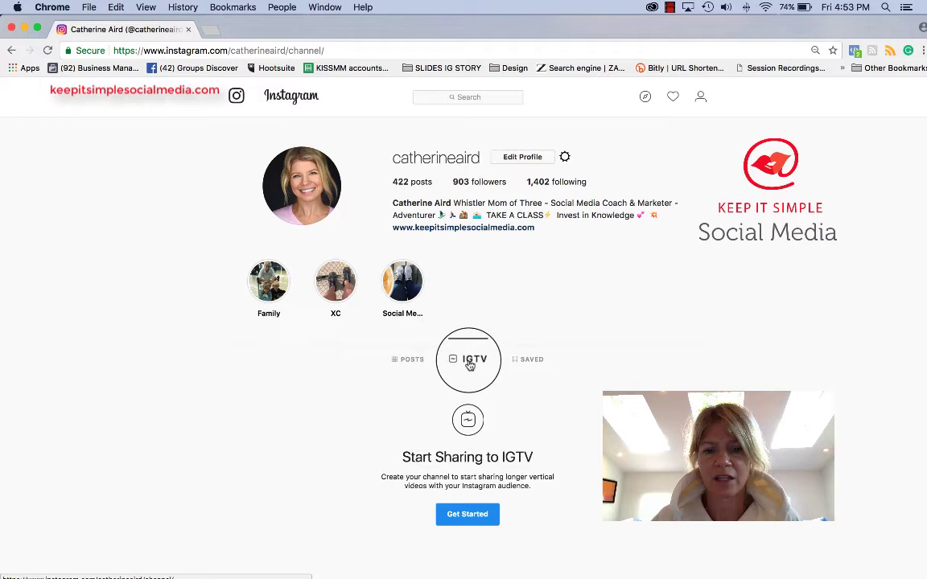
click(400, 364)
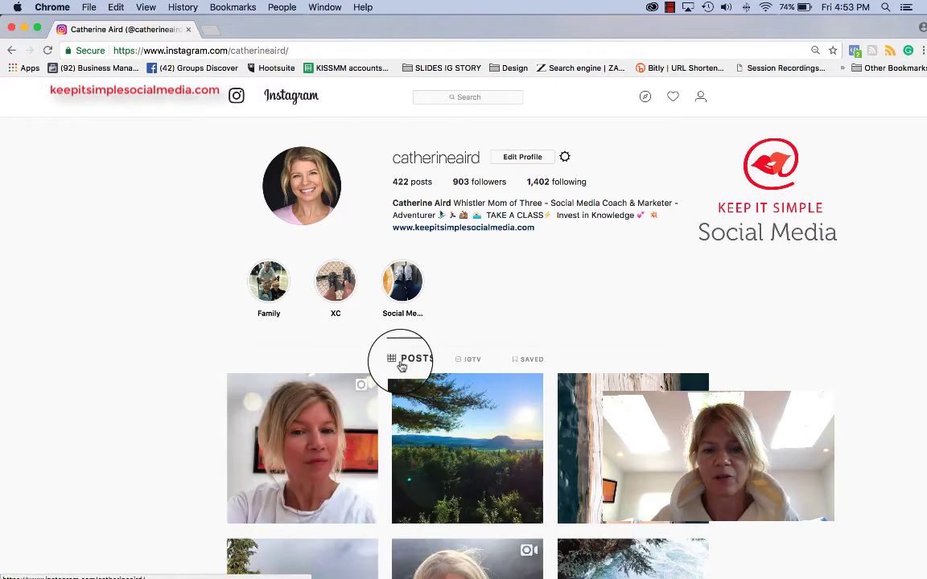
click(473, 362)
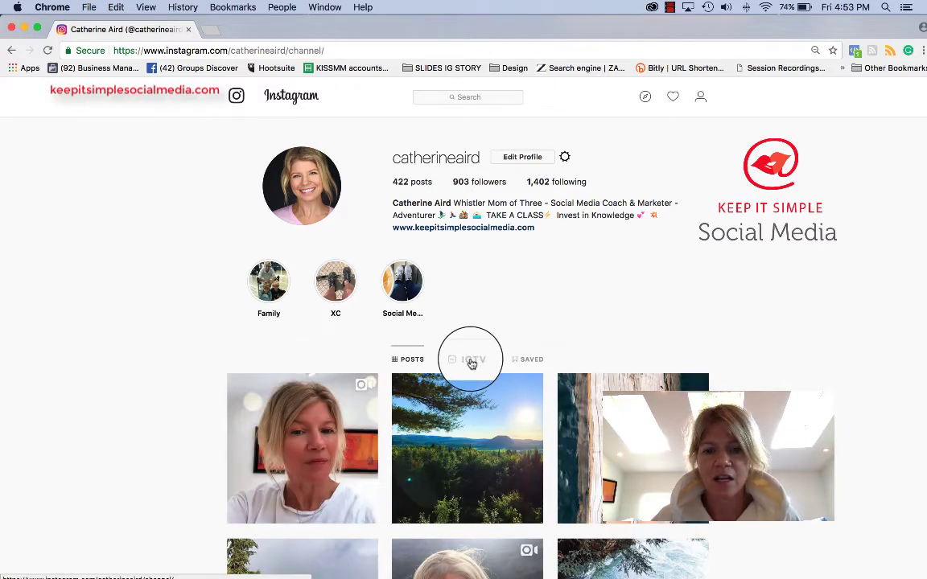
scroll(472, 362, down, 1)
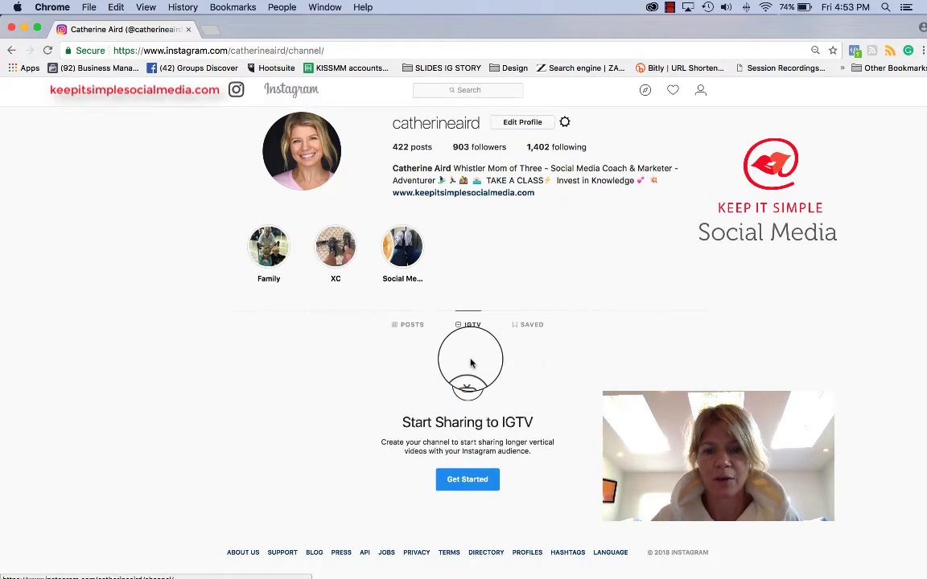
- Step through the channel introduction screens and create the IGTV channel
click(473, 484)
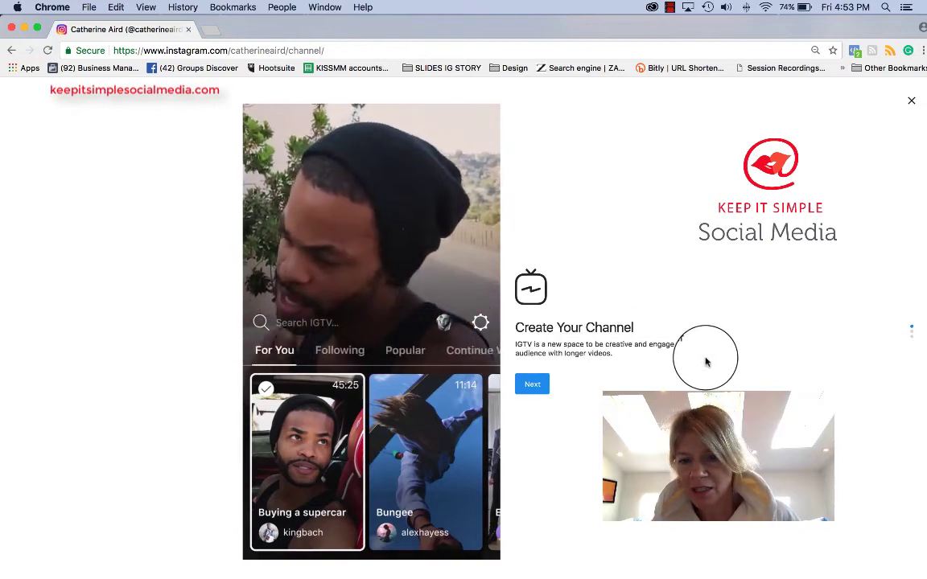
click(532, 386)
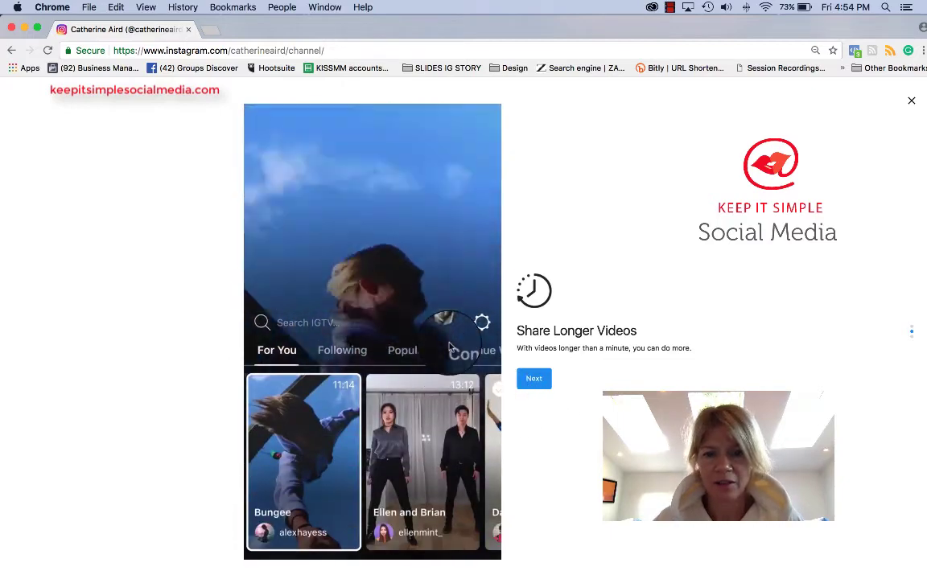
click(534, 381)
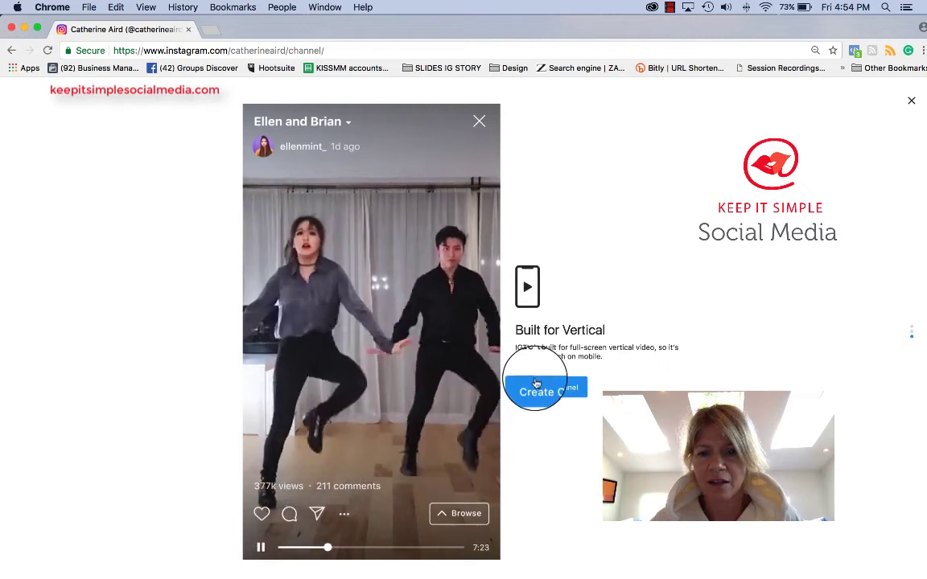
click(552, 389)
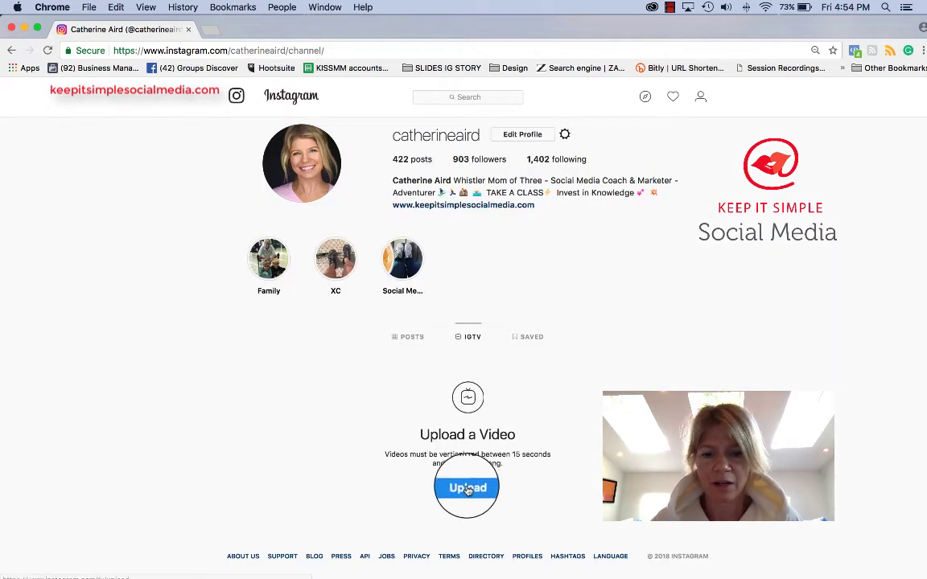
- Load the 3:09 vertical .MOV video from Movies into a new IGTV upload
click(468, 489)
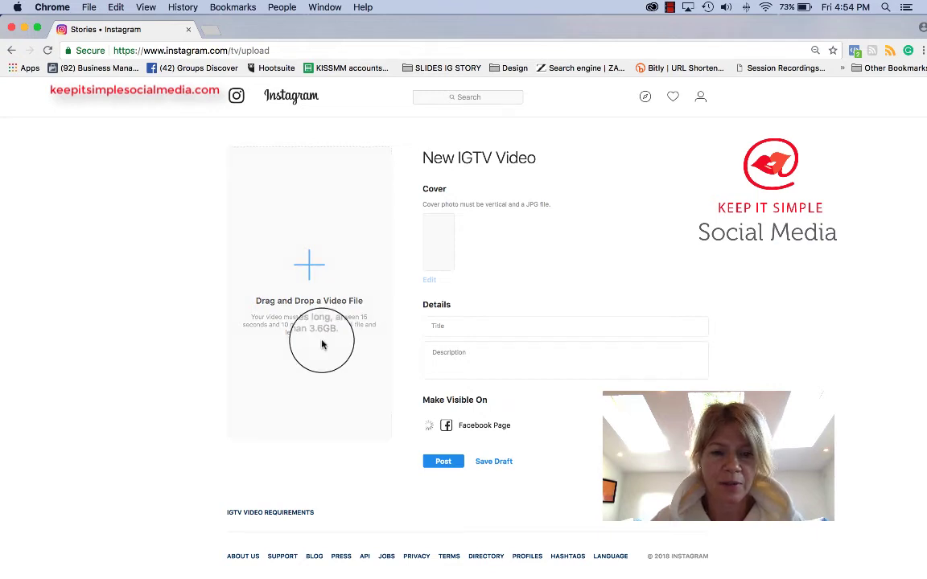
click(322, 288)
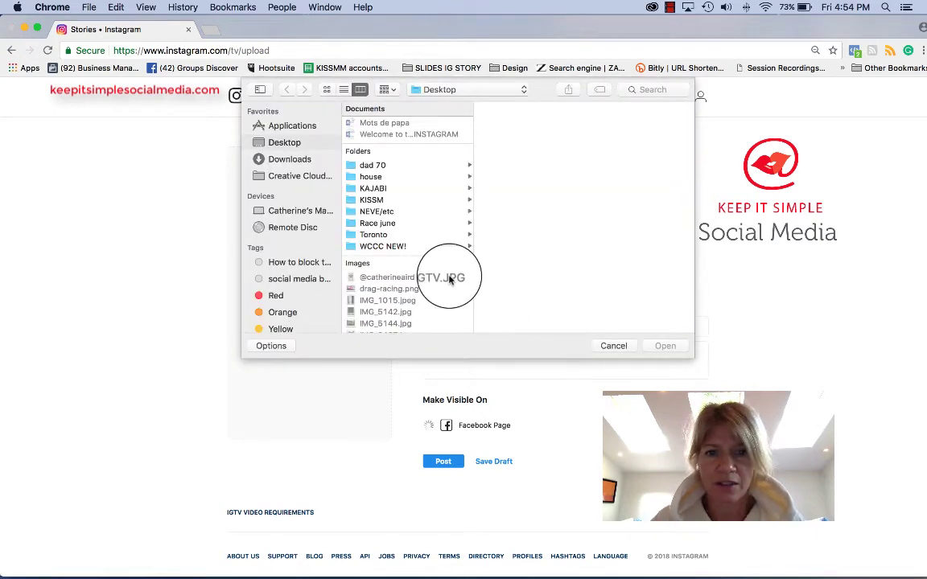
scroll(423, 266, down, 3)
scroll(417, 255, down, 4)
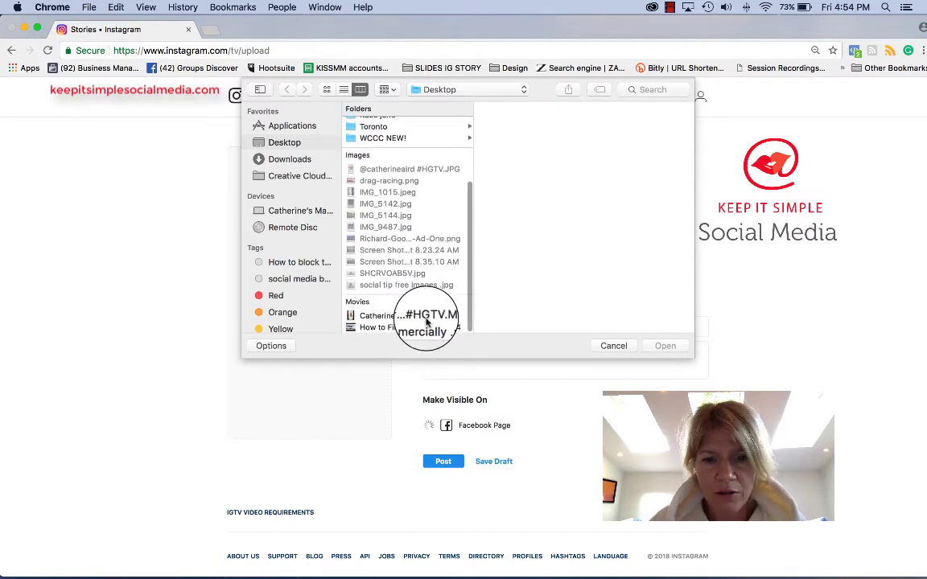
click(426, 318)
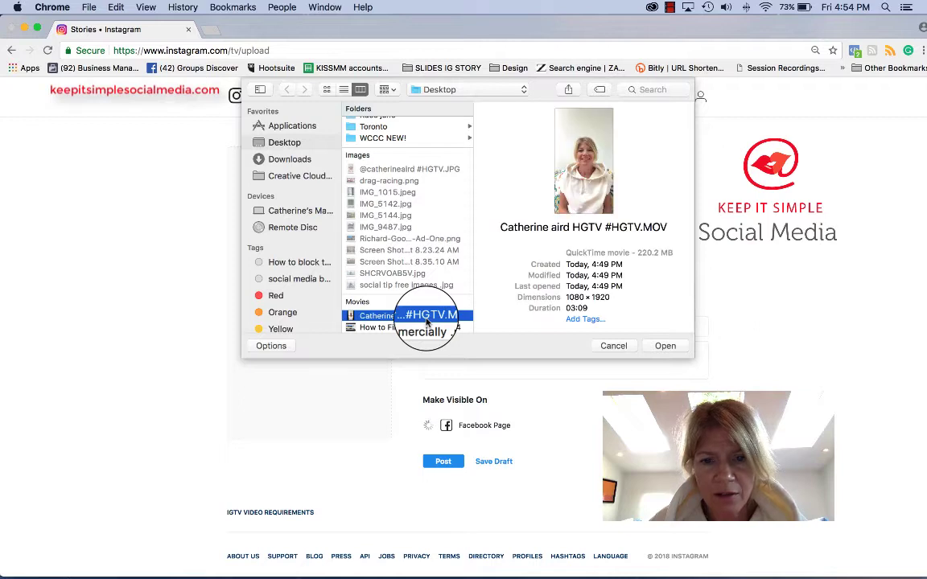
click(664, 347)
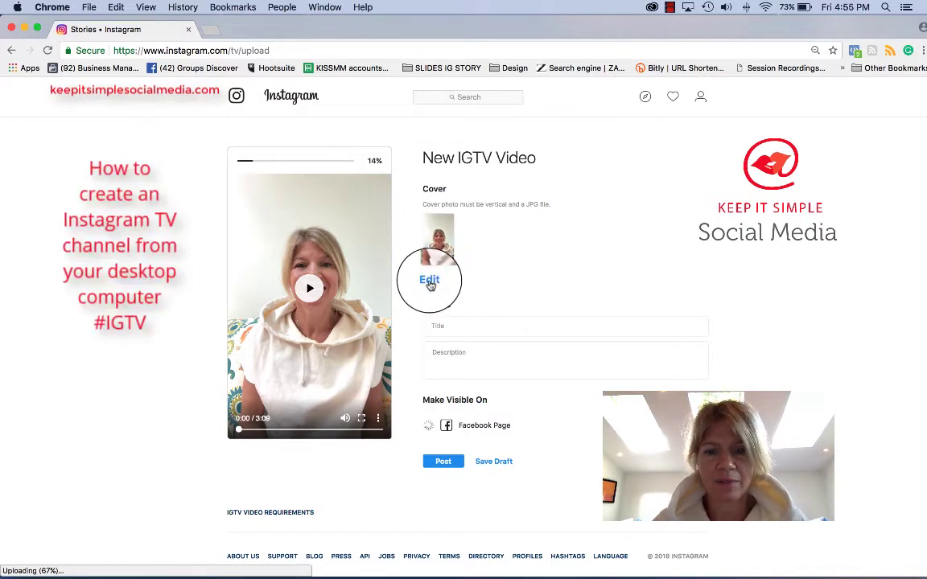
- Set the vertical HGTV .JPG image as the video's custom cover
click(429, 283)
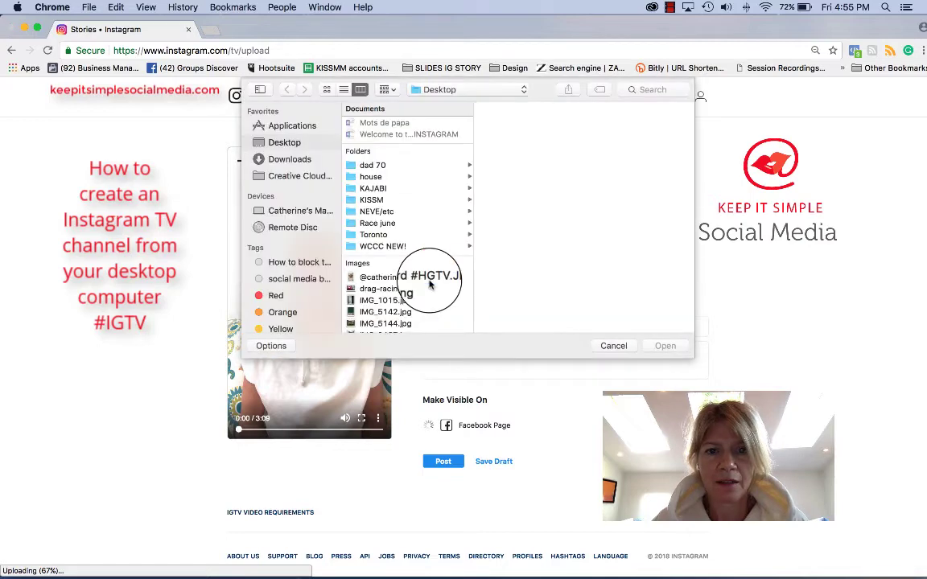
scroll(430, 281, down, 4)
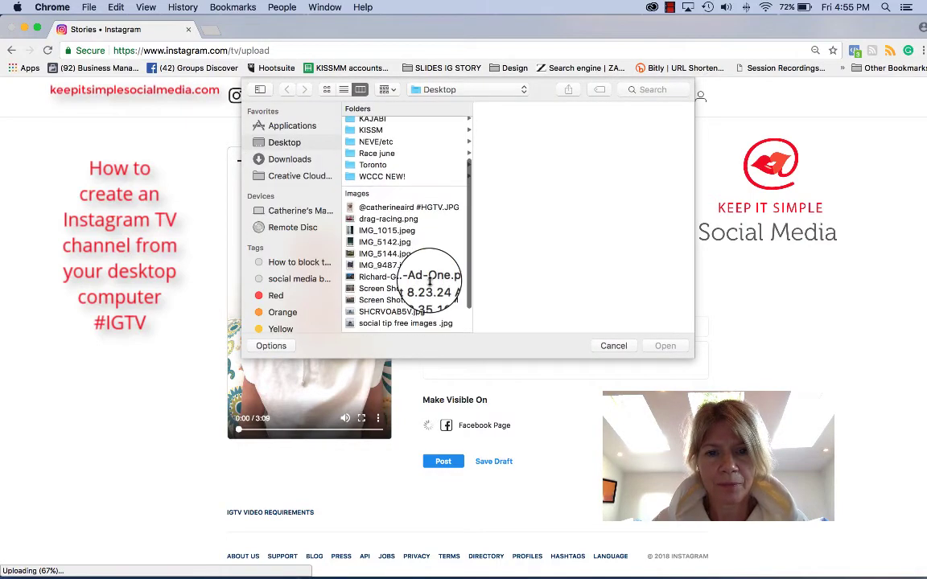
click(423, 211)
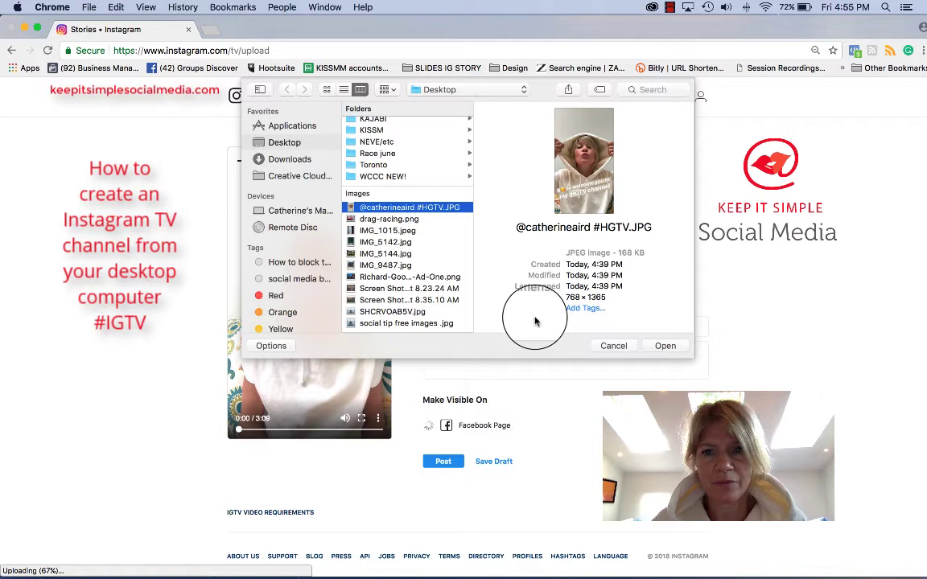
click(662, 346)
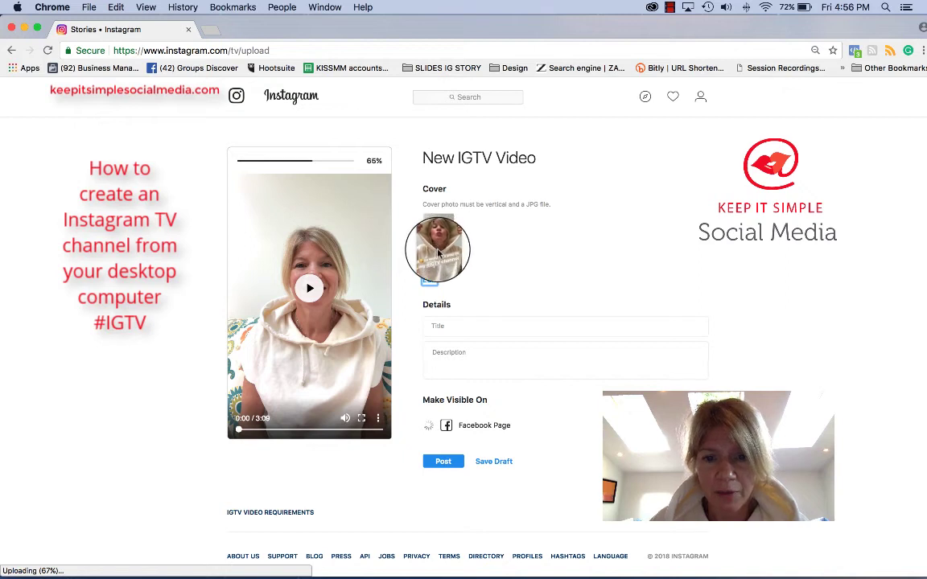
- Replace the 'Welcome!' title with 'Episode #1 What it's all about.'
click(442, 325)
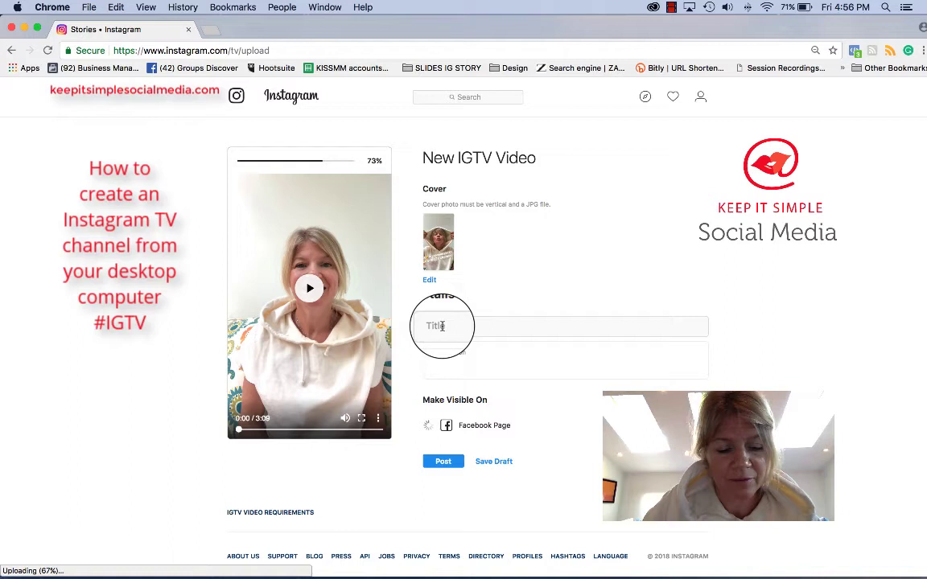
text(We)
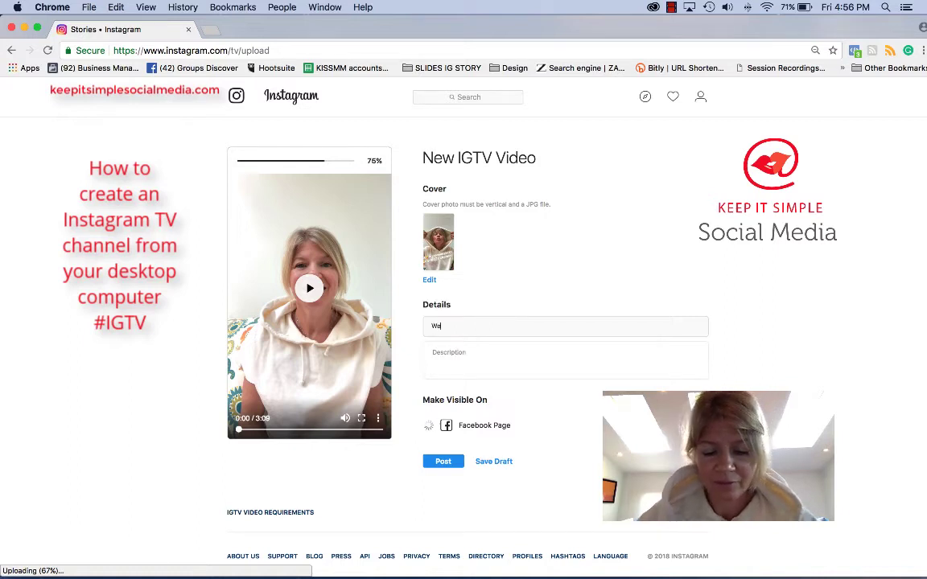
text(lcome)
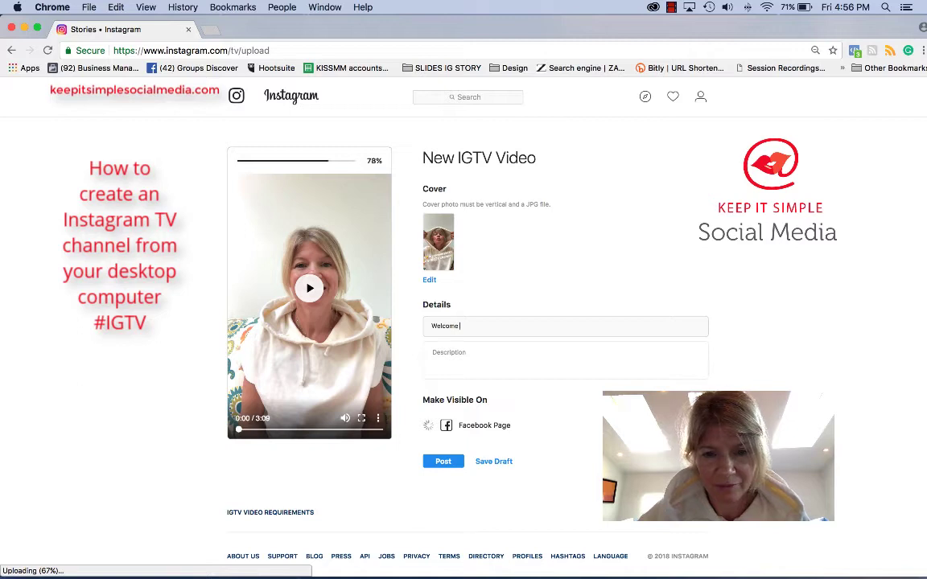
text(!)
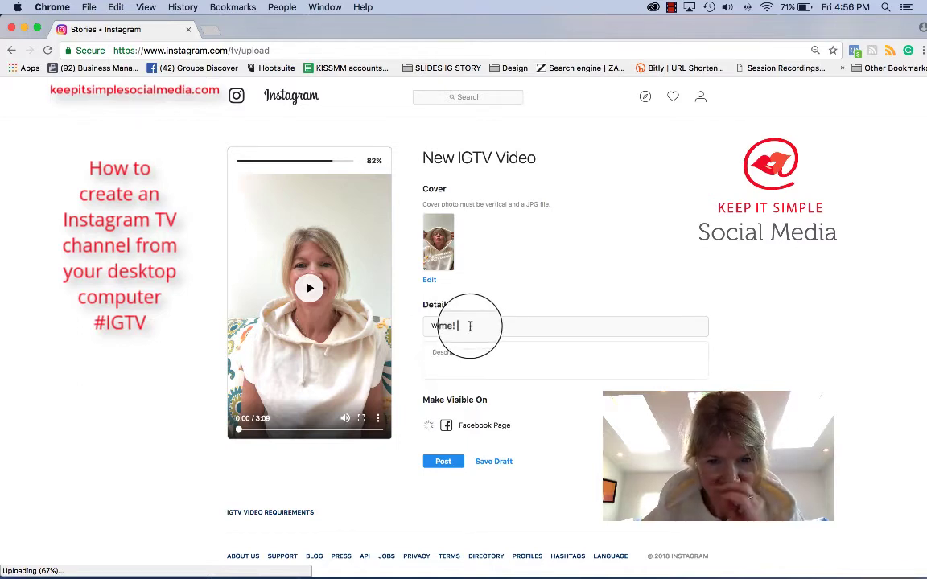
drag(470, 325, 420, 326)
text(Episo)
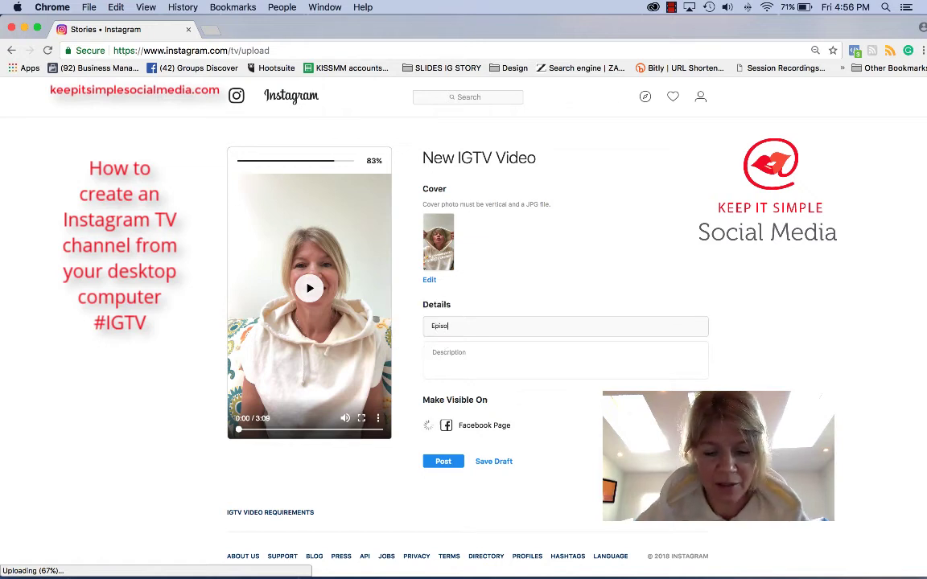
text(de #1 )
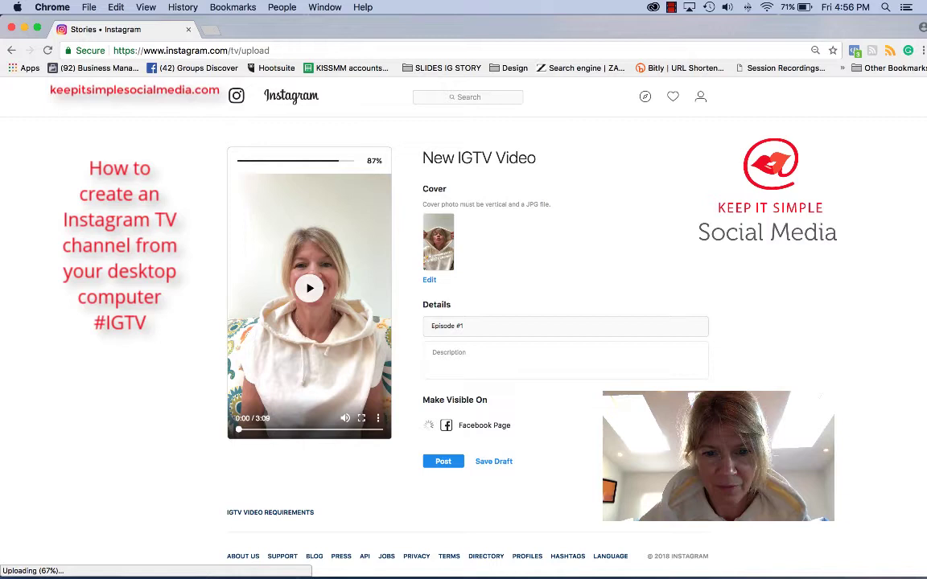
text(What it's all)
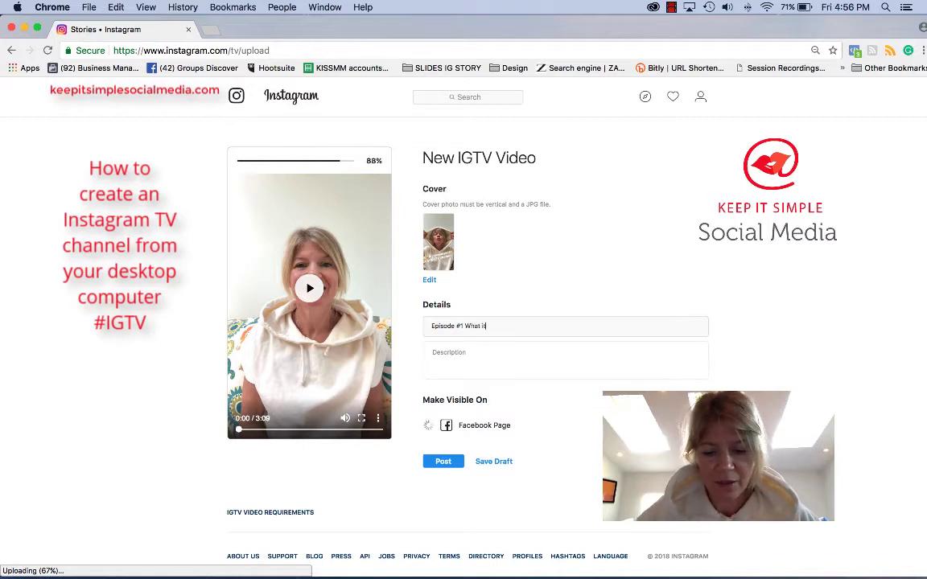
key(BackSpace)
key(BackSpace)
key(BackSpace)
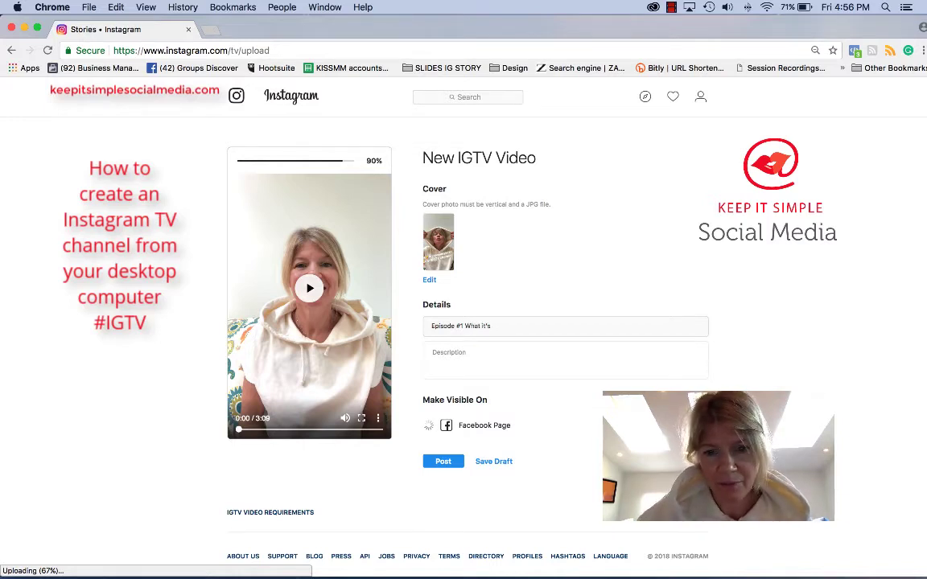
text(all ab)
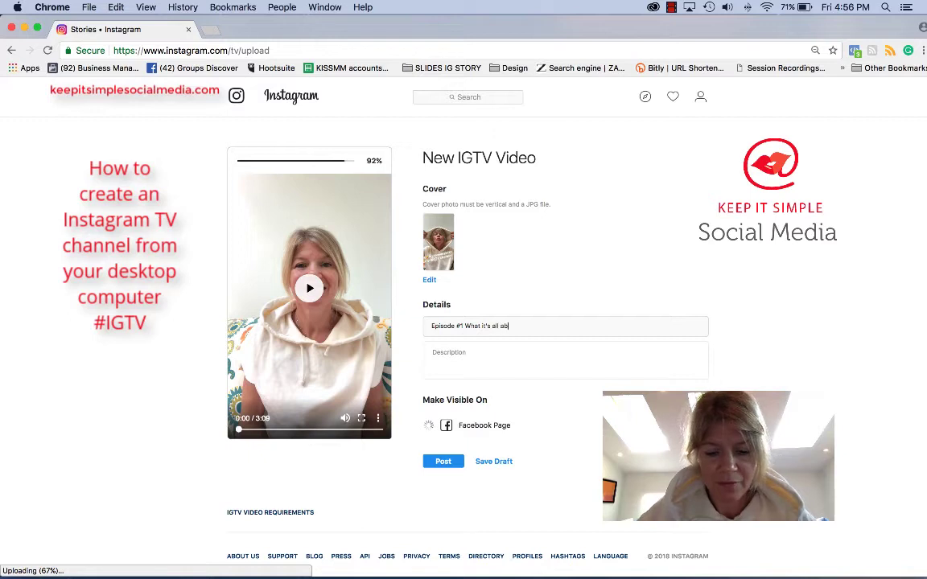
text(out.)
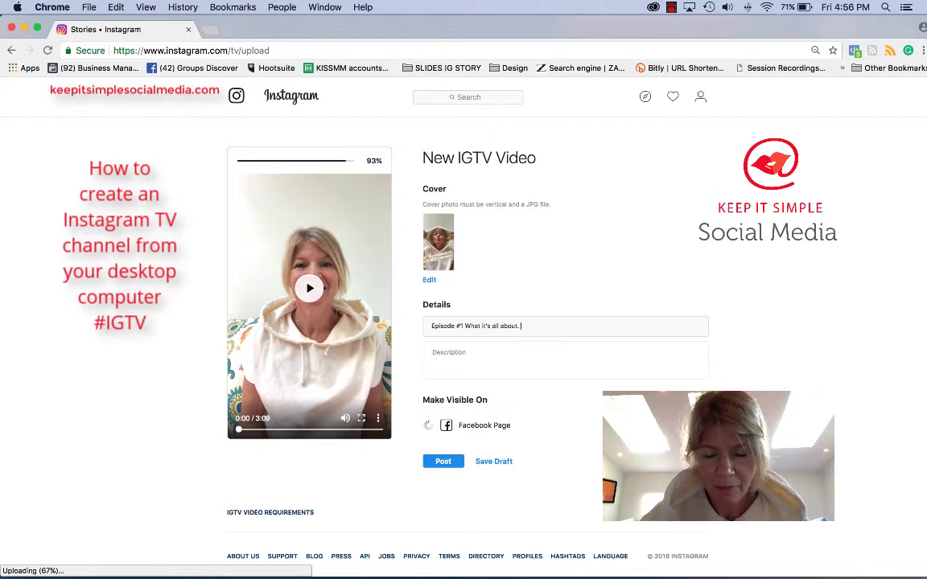
- Begin the description with 'Welcome to my #IGTV channel, this', correcting typos
click(444, 356)
text(Welsome)
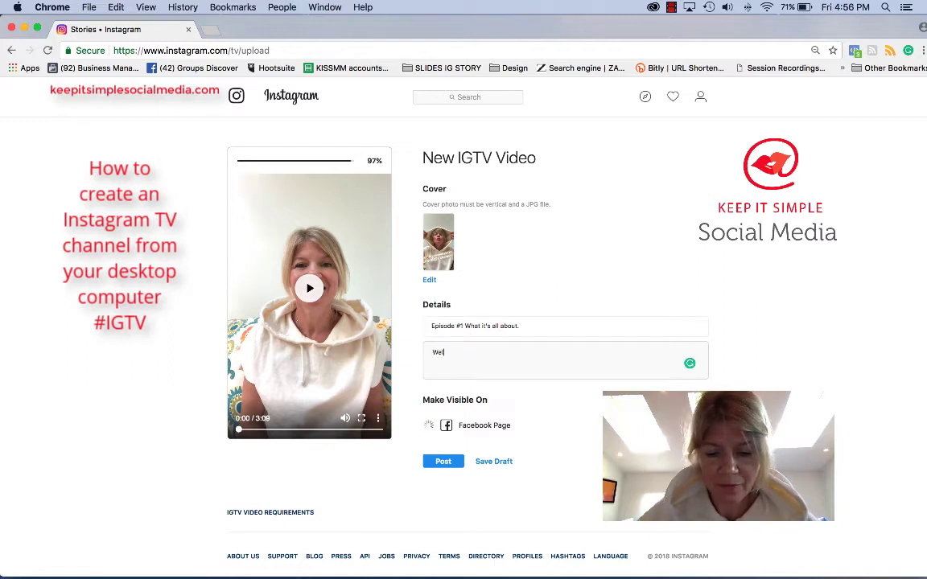
key(BackSpace)
key(BackSpace)
key(BackSpace)
key(BackSpace)
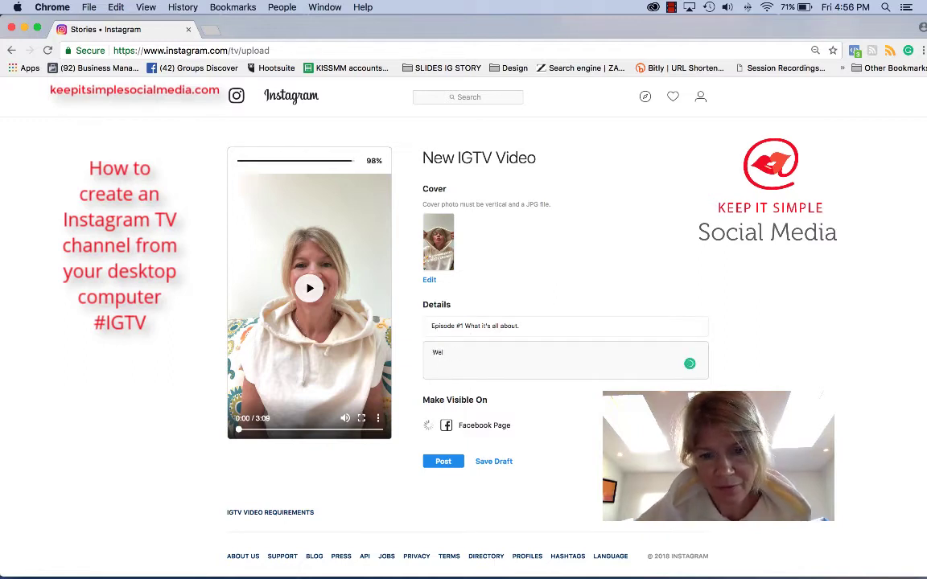
text(come to )
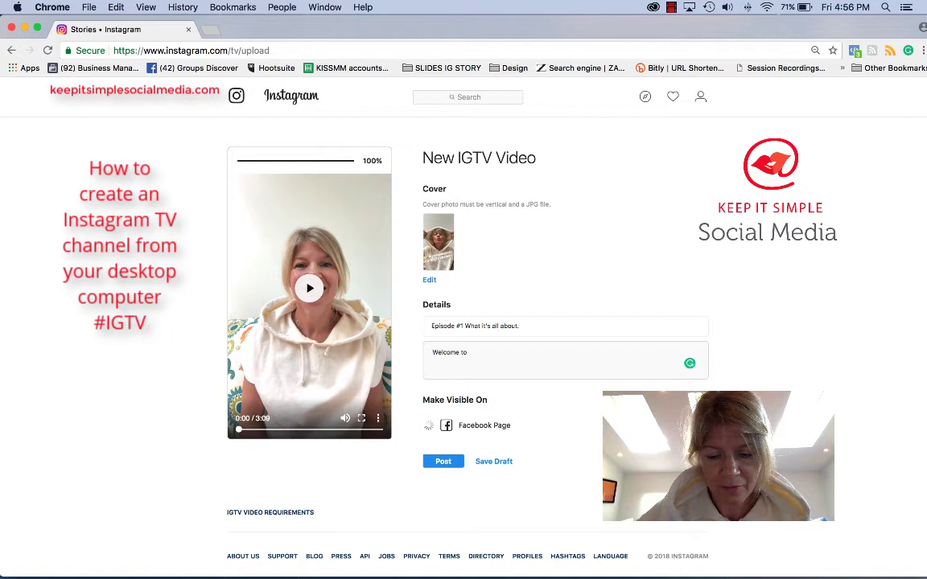
text(my #IGNT)
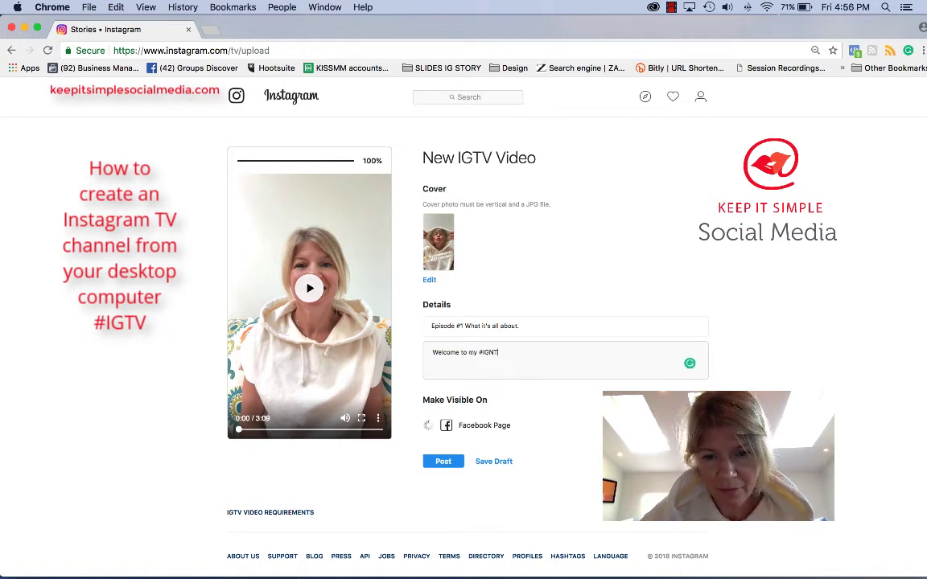
key(BackSpace)
key(BackSpace)
text(TV ch)
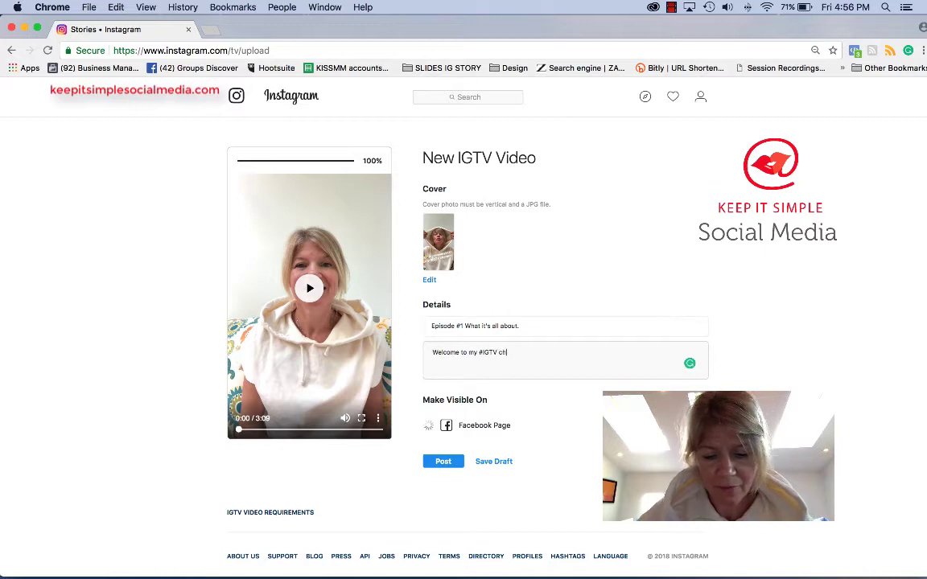
text(annel, this)
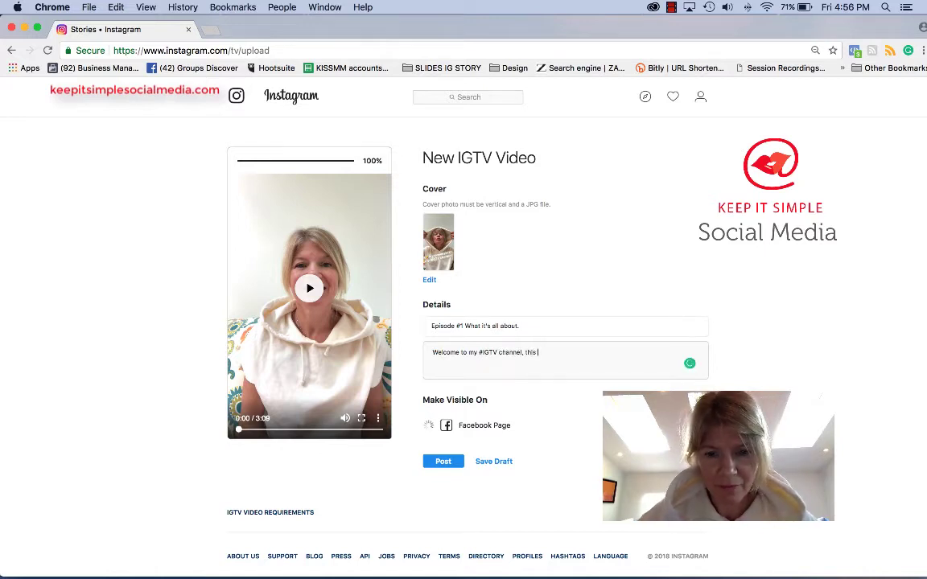
- Continue with 'is episode 1…Social Media, Life, Whistler XC.' and a signed 'Love xox' sign-off
text(is episode )
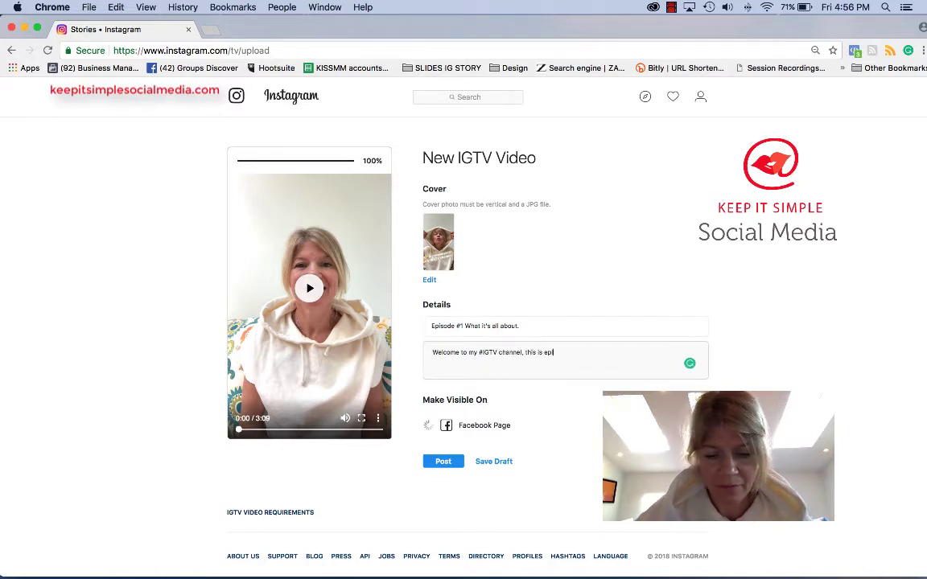
text(1)
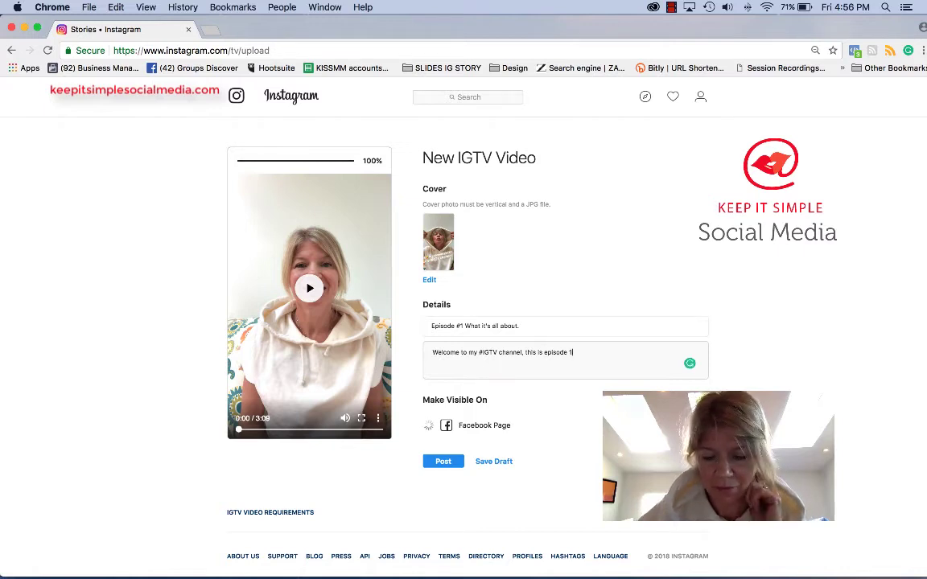
text(,)
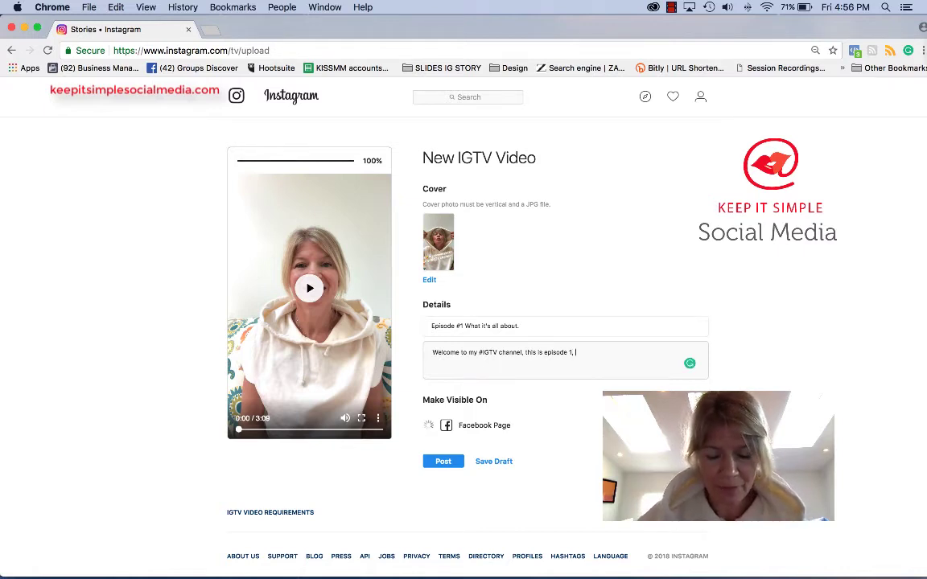
text( laying the ground)
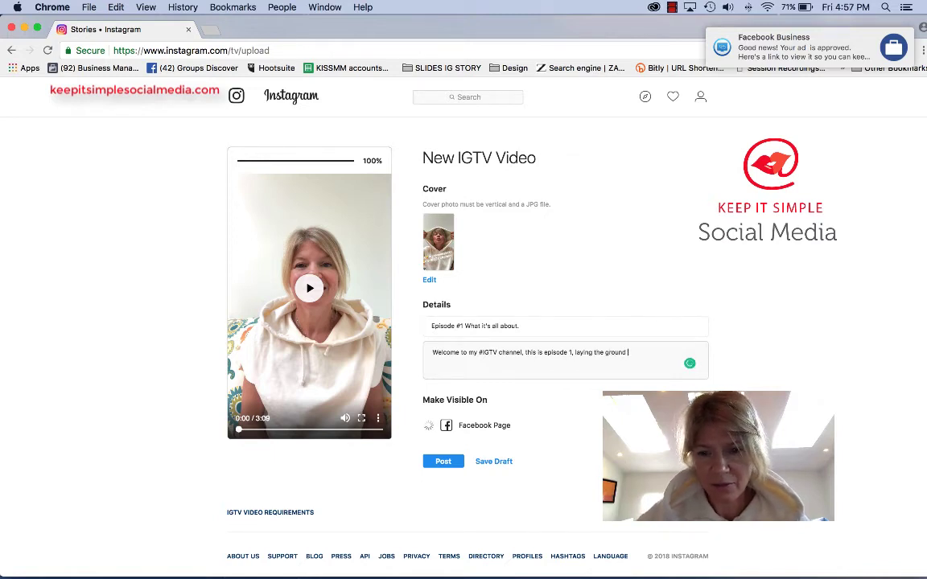
text( for d)
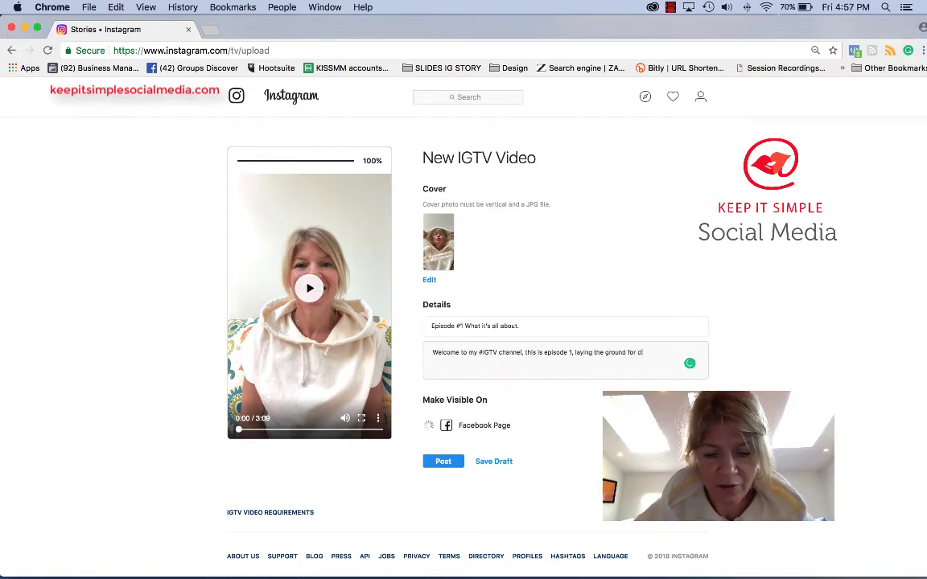
key(BackSpace)
text(future)
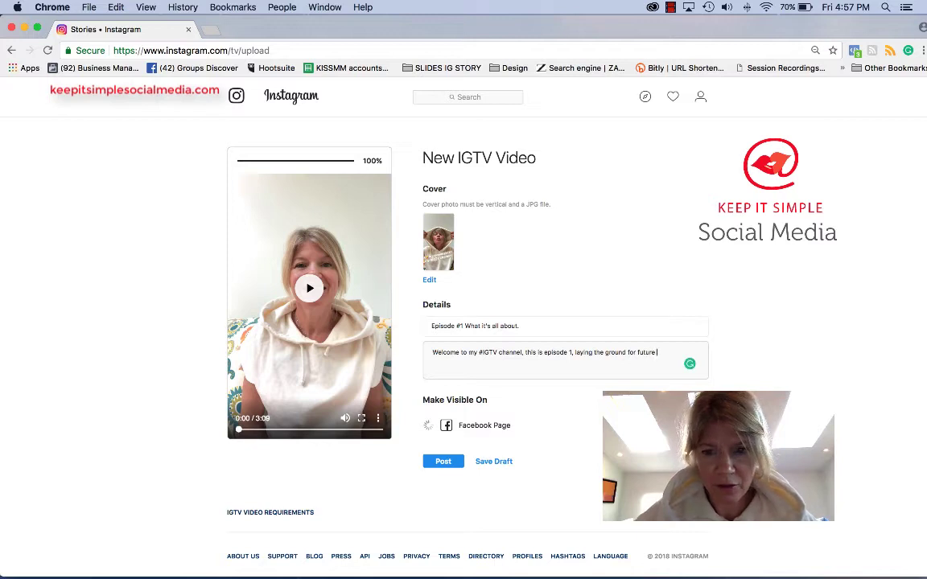
text( episo)
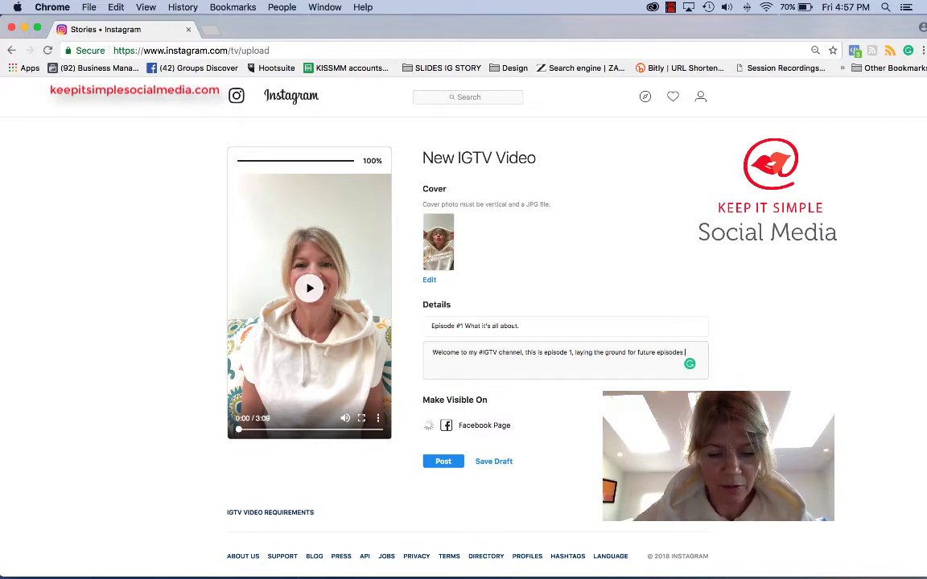
text(des to come)
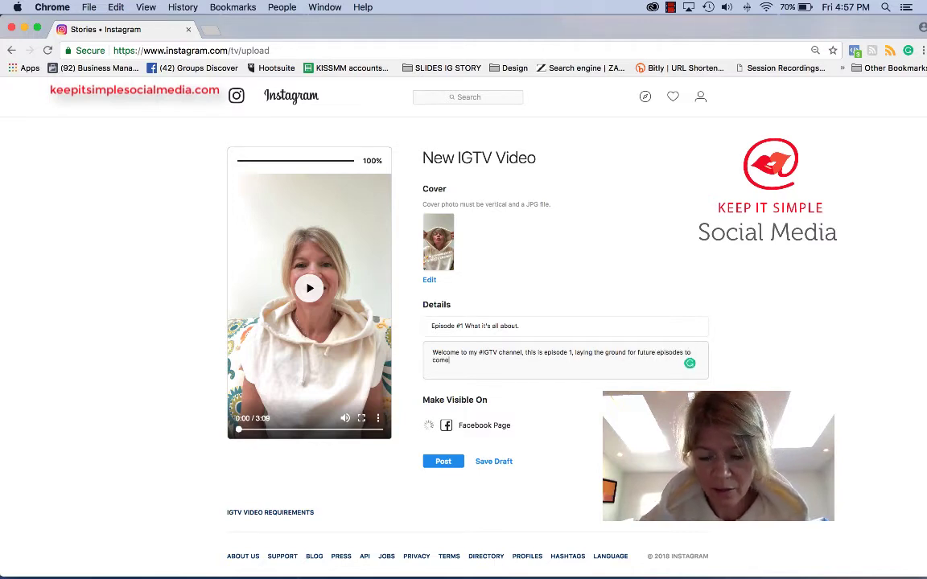
text(: )
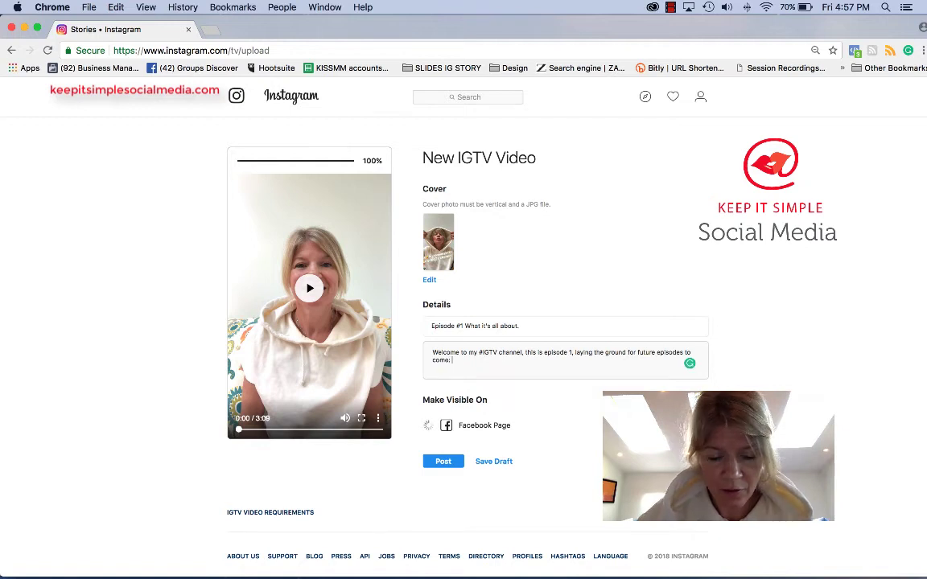
text(Social M)
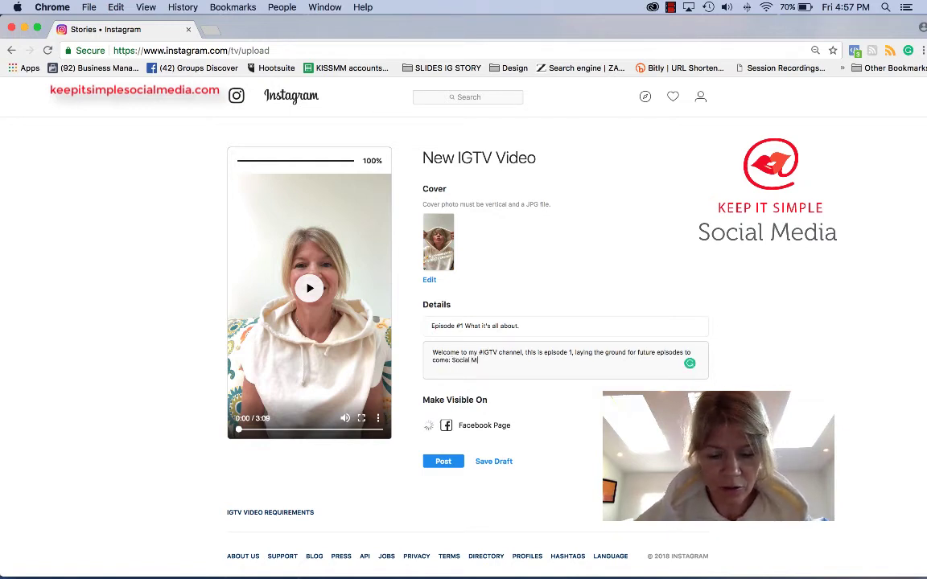
text(edia, L)
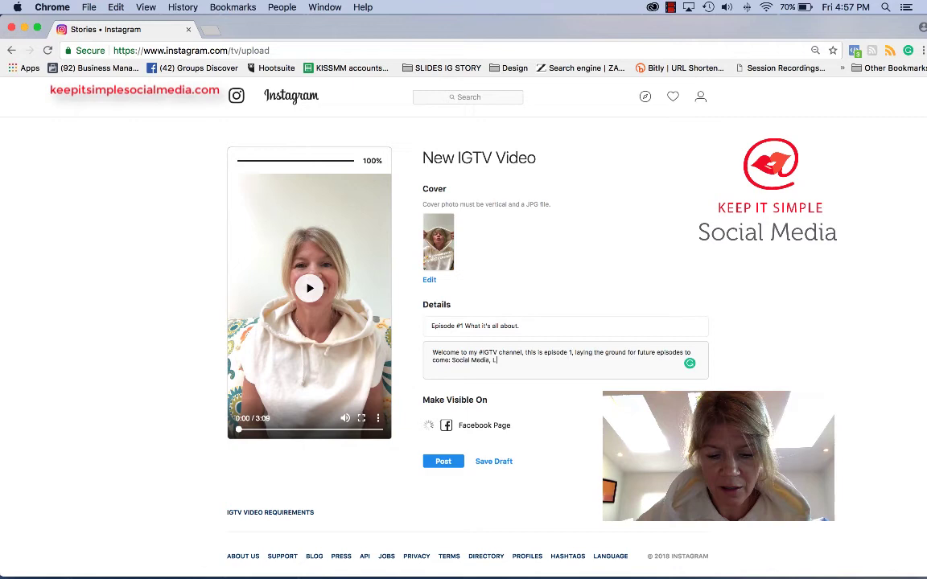
text(ife)
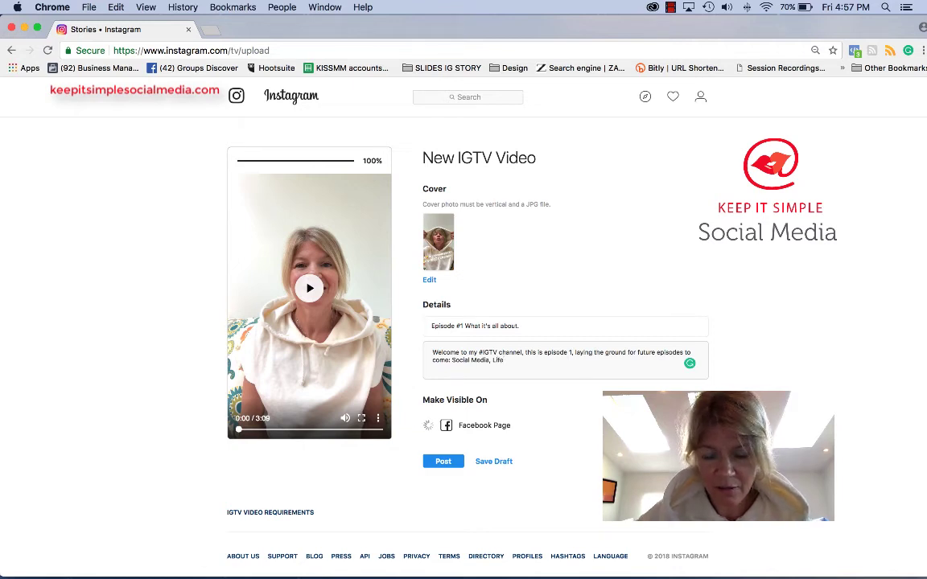
text(, Whistler)
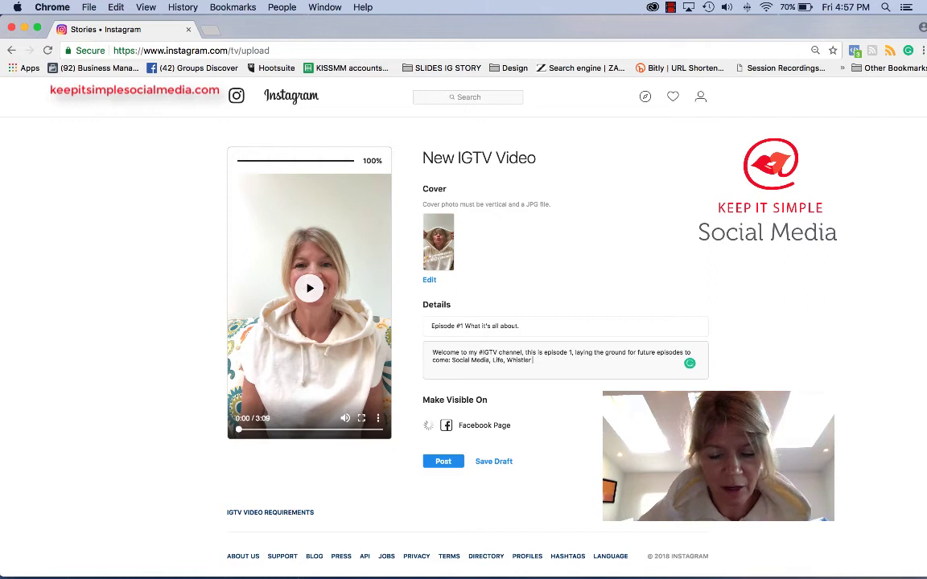
text( XC)
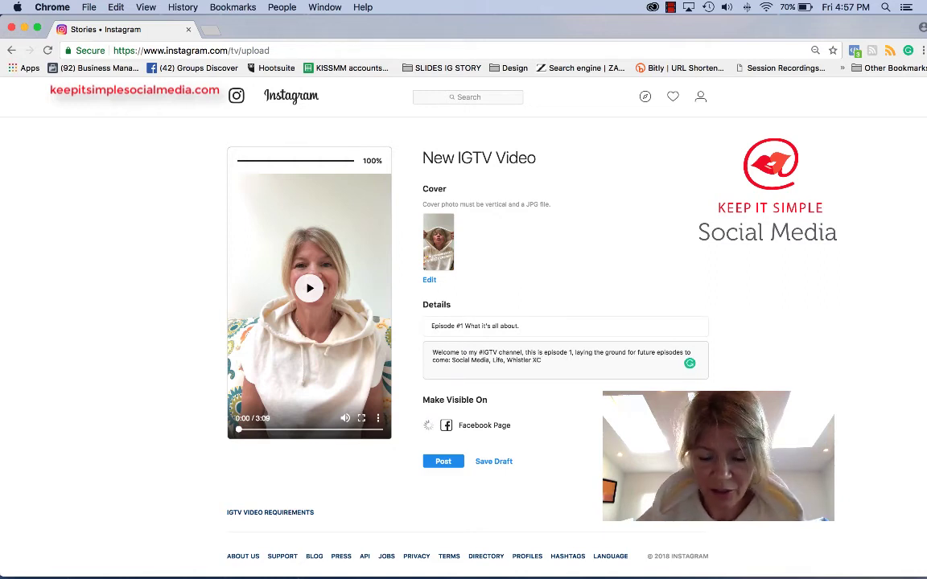
text(. )
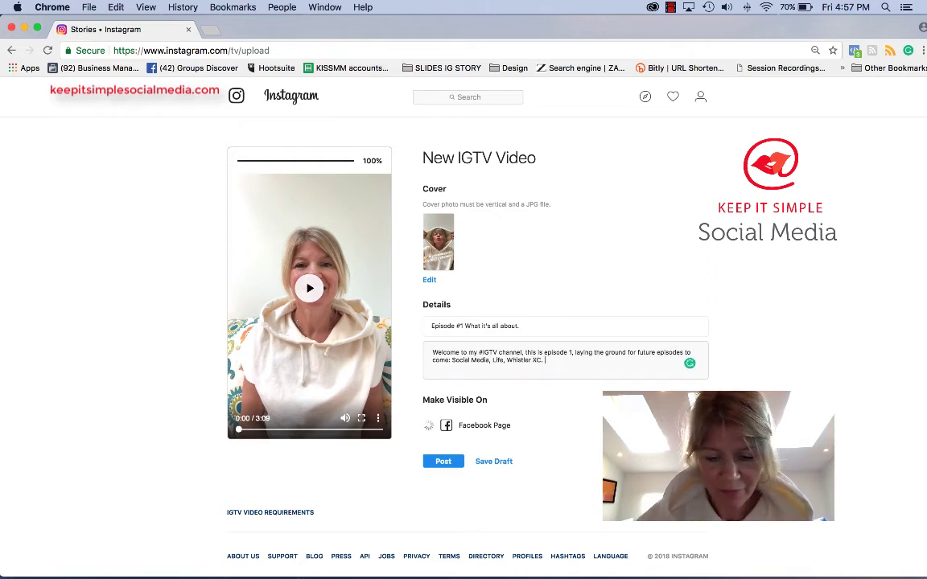
text(Loca)
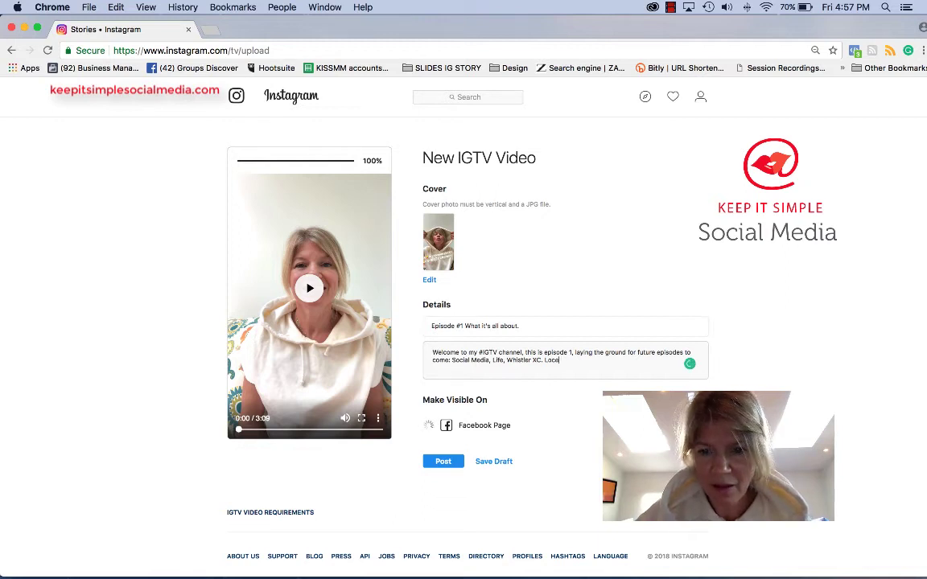
key(BackSpace)
key(BackSpace)
text(ve)
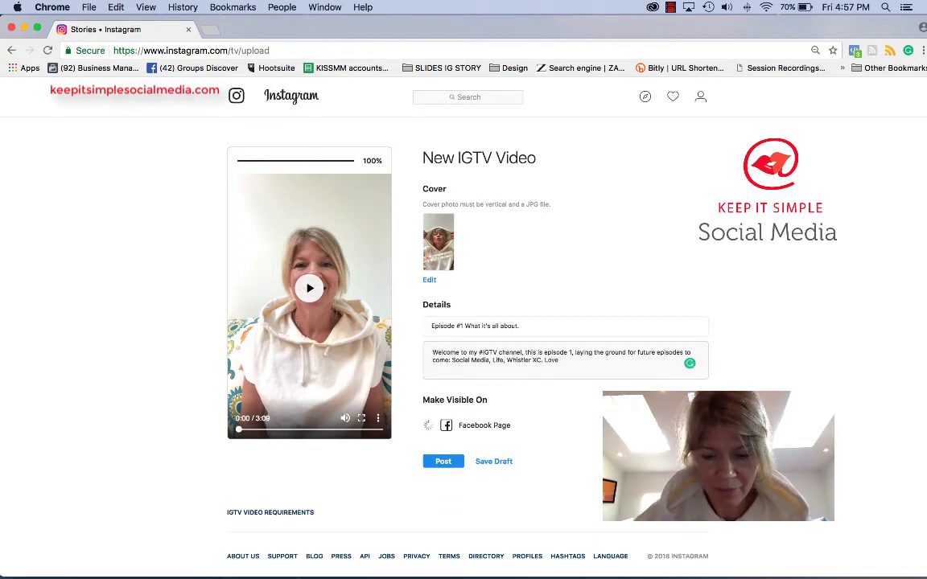
text( xox Catherine)
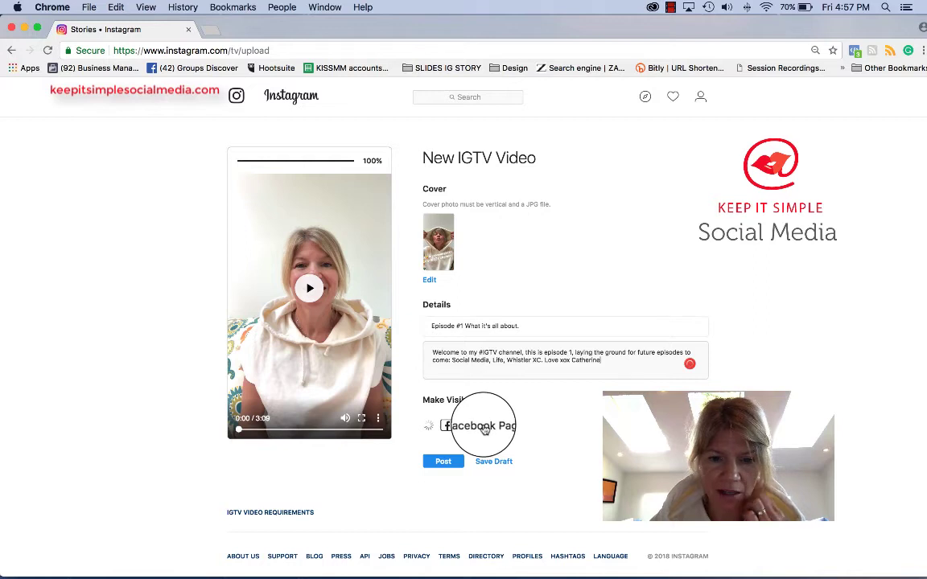
- Connect the creator's own Facebook Page so the video is shared there
click(428, 428)
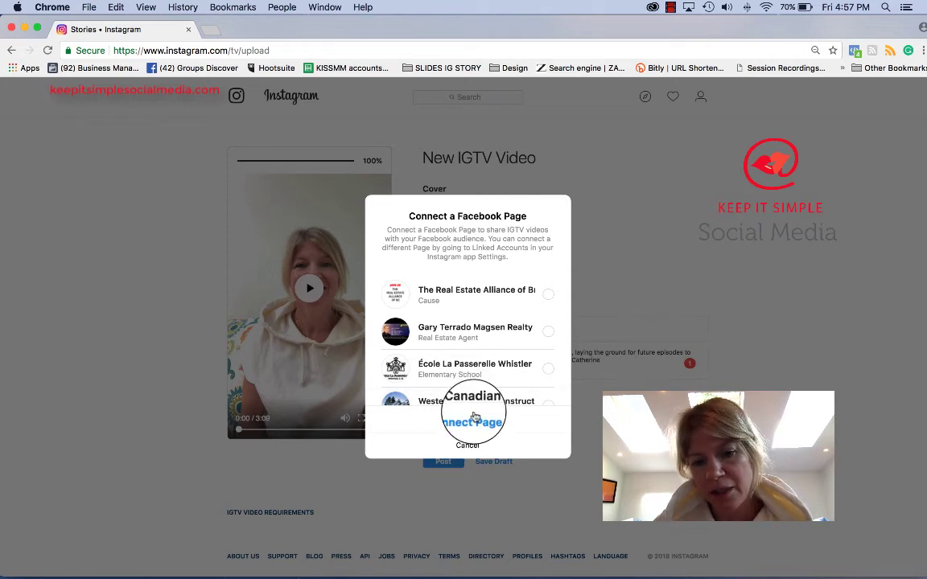
scroll(467, 383, down, 5)
scroll(467, 382, down, 10)
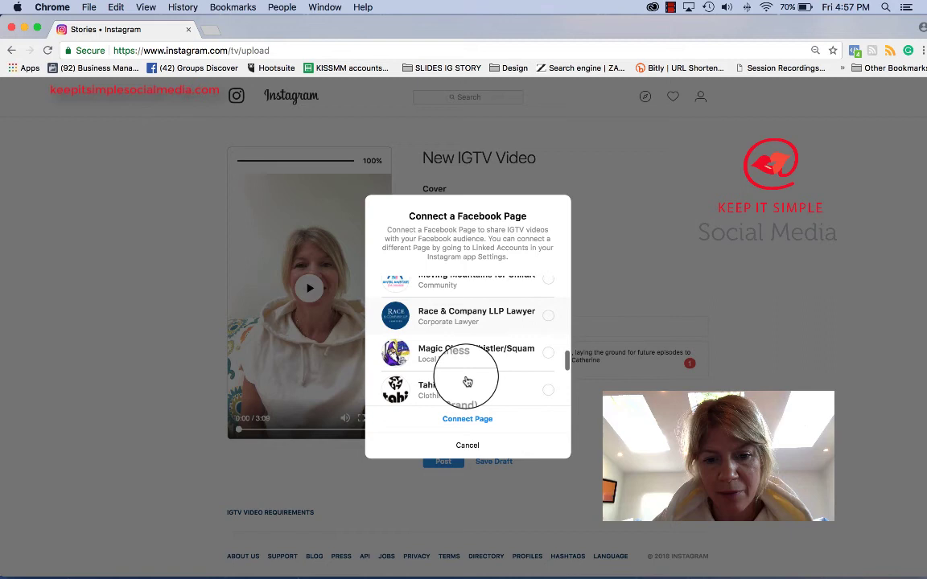
scroll(471, 346, up, 1)
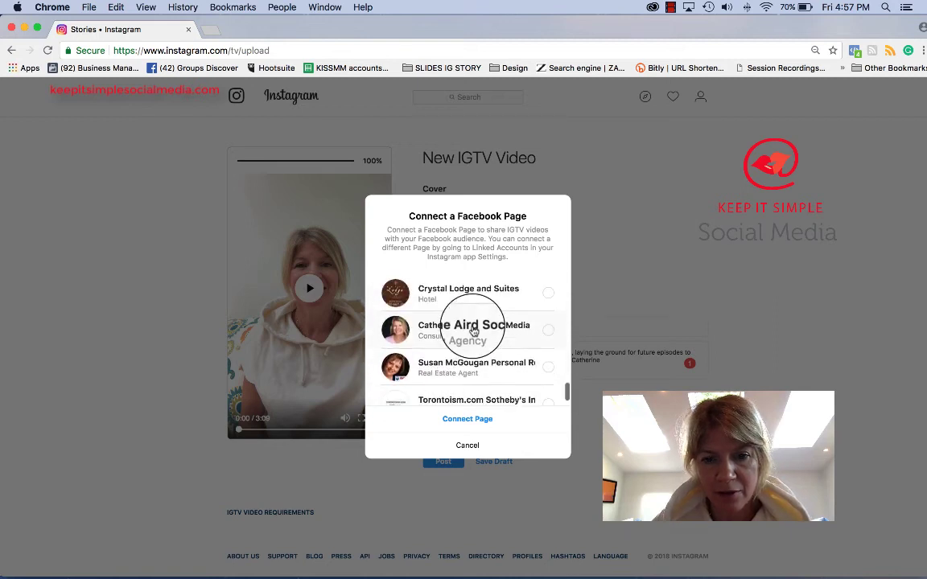
click(550, 335)
click(473, 421)
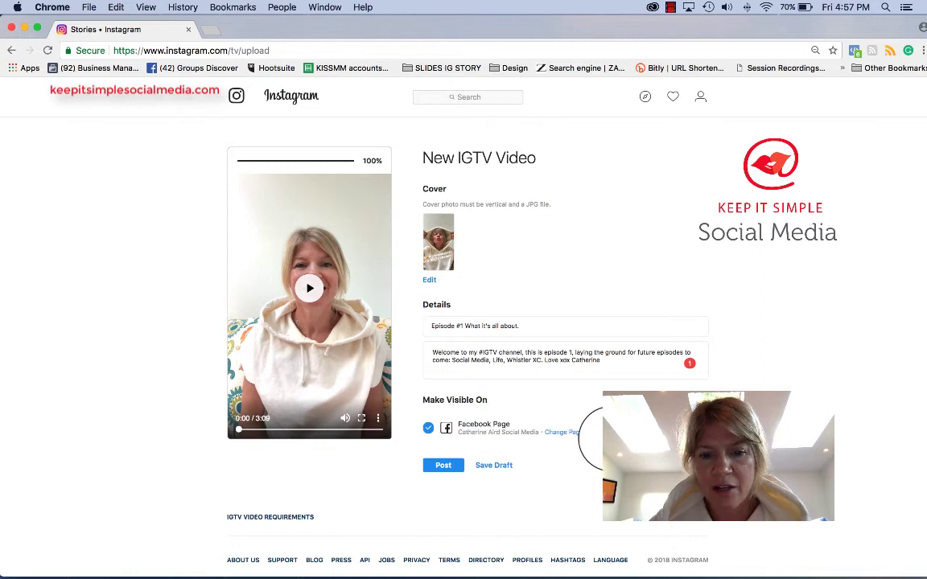
scroll(611, 438, down, 1)
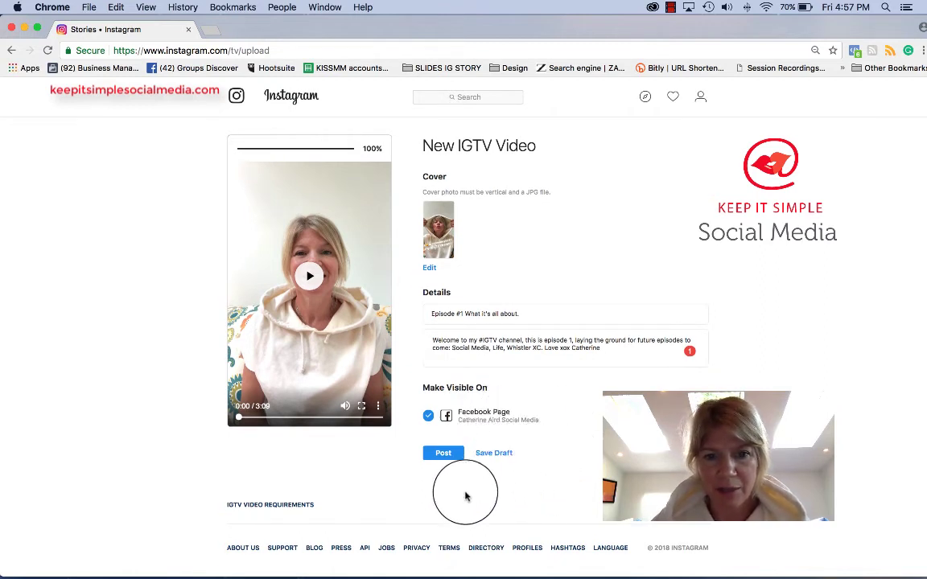
- Post the IGTV video
click(443, 454)
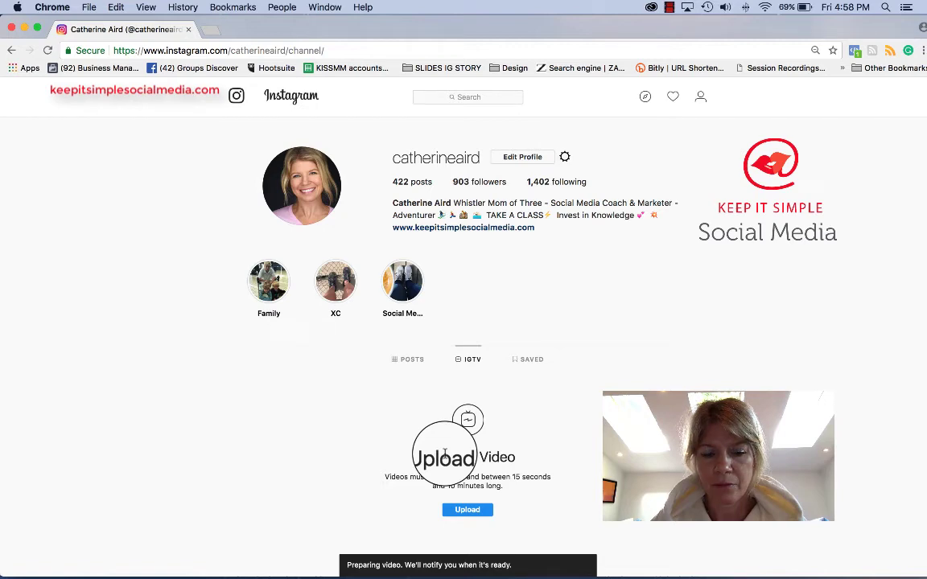
- Scroll the IGTV channel to the finished 'Episode #1 What it's all about.' video
scroll(444, 455, down, 2)
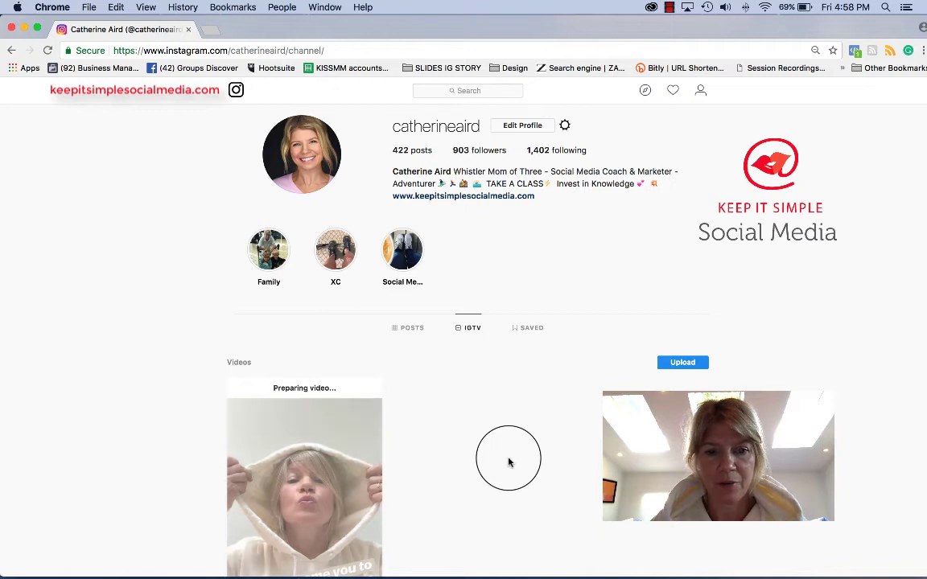
scroll(508, 462, down, 4)
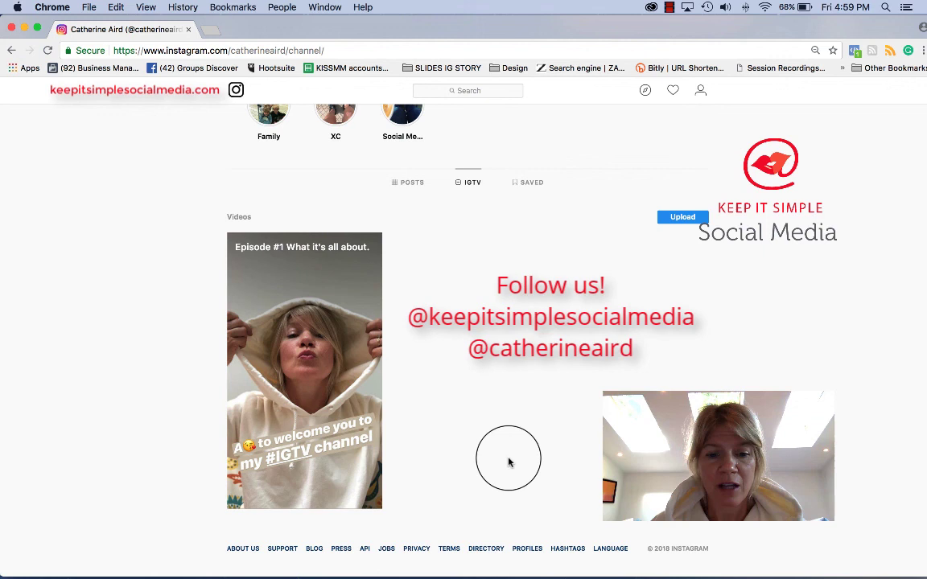
scroll(509, 462, up, 1)
scroll(508, 462, down, 1)
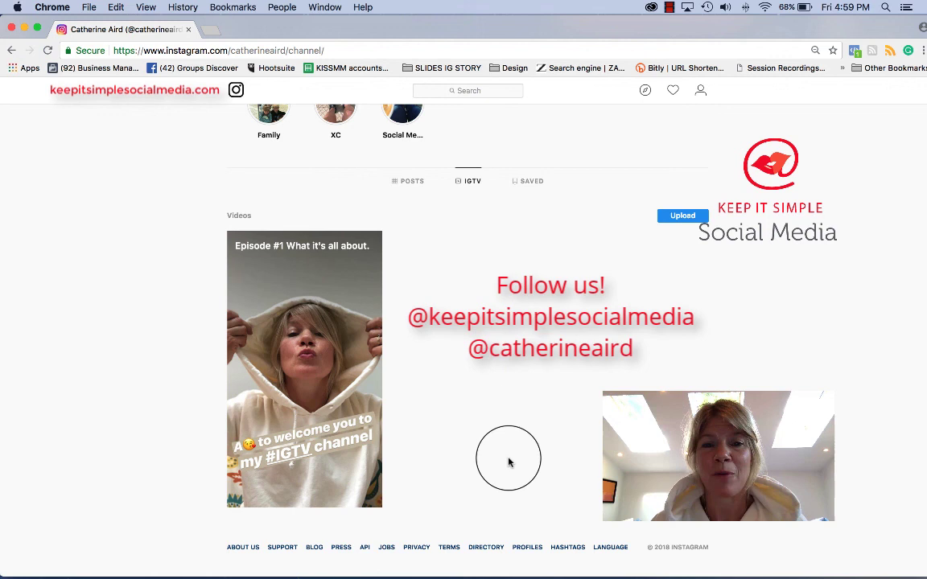
scroll(509, 462, up, 3)
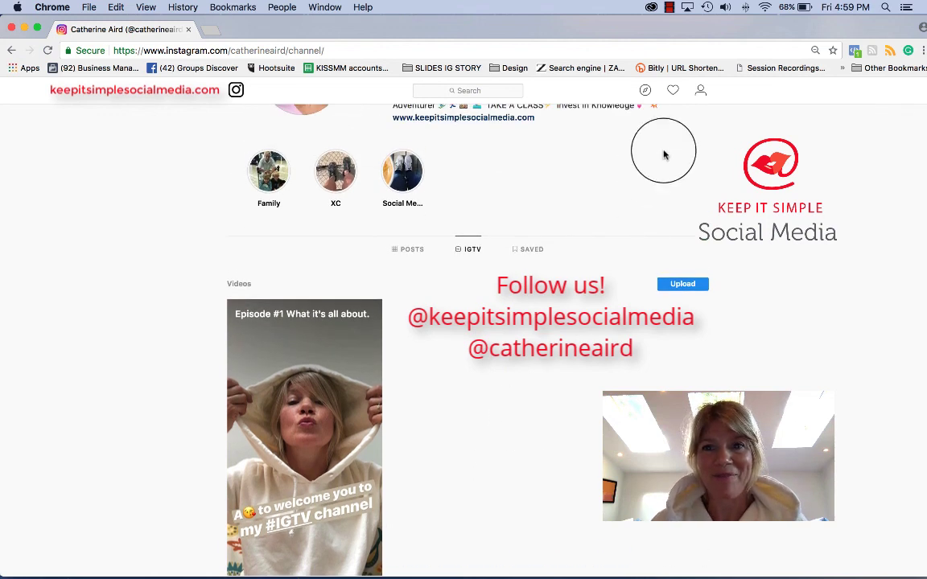